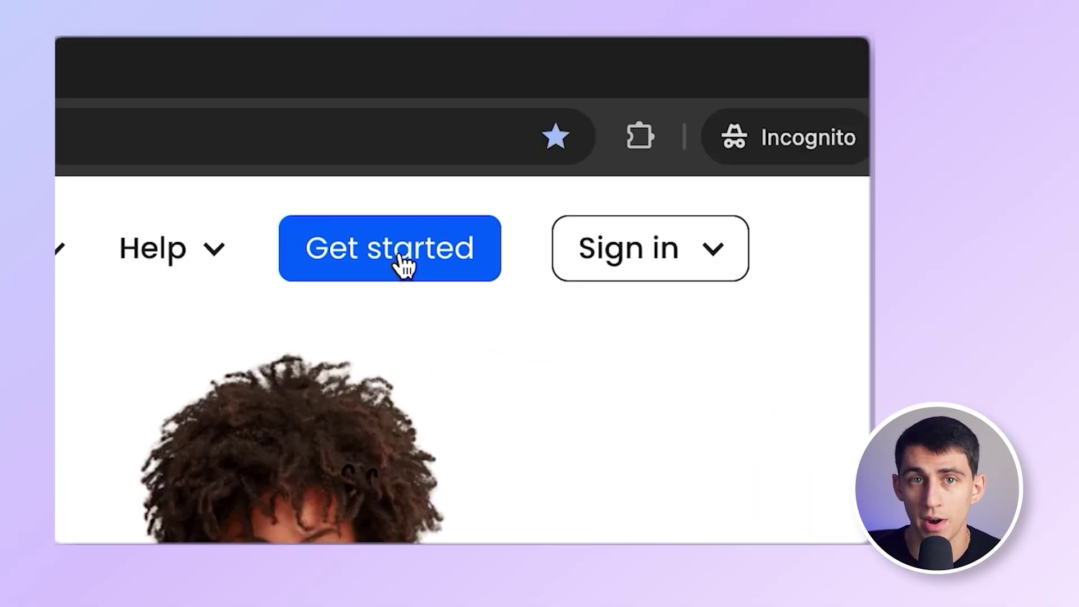
# Start Neo signup needing a new domain, and pick the free mybusinesshub.co.site domain.
pyautogui.click(403, 265)
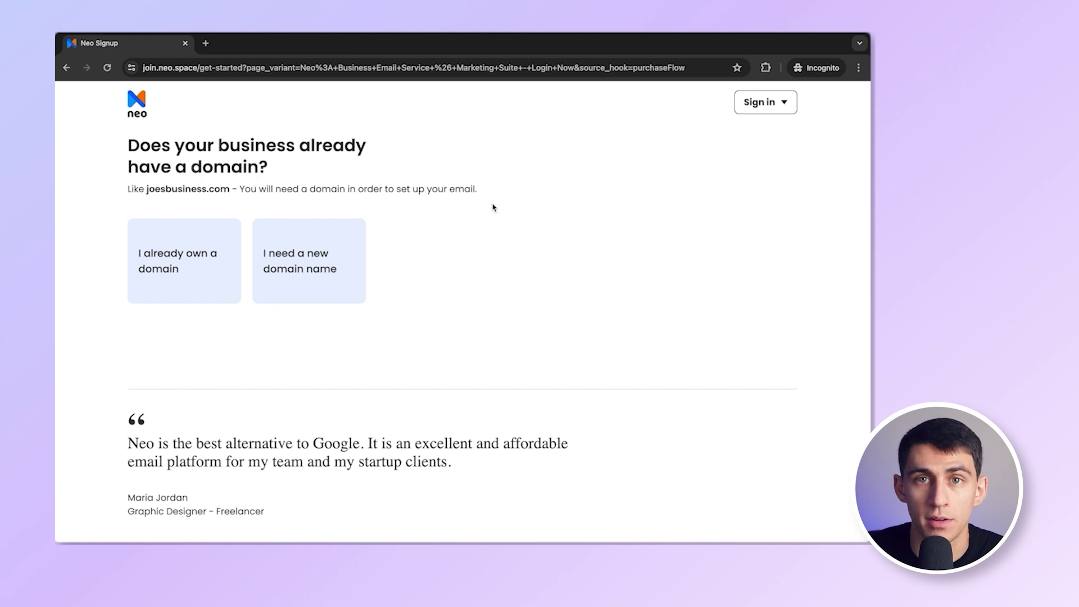
pyautogui.click(348, 258)
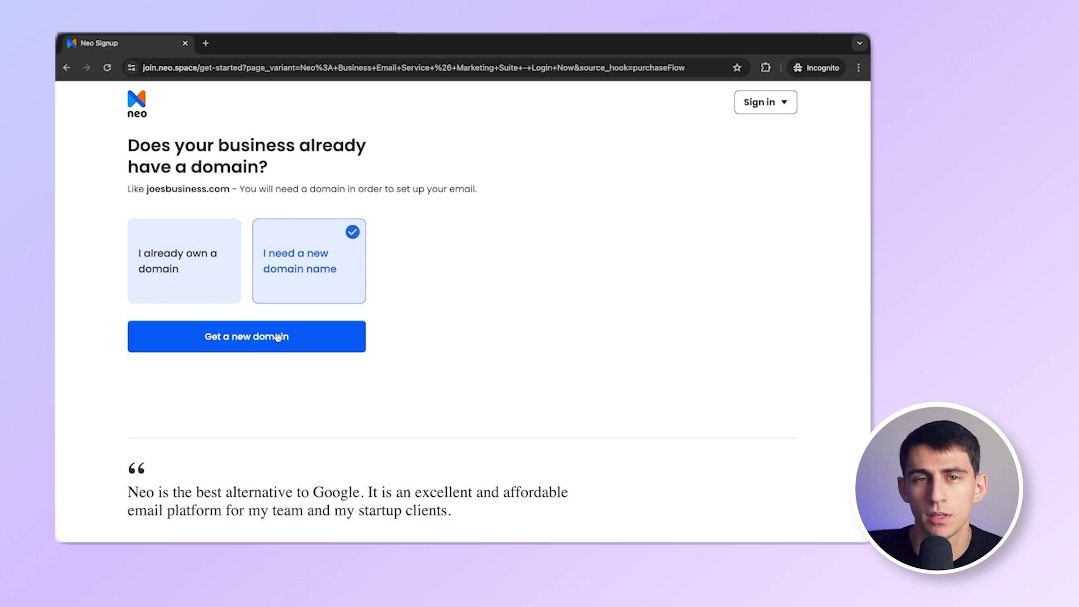
pyautogui.click(277, 335)
pyautogui.write('mybusinesshub')
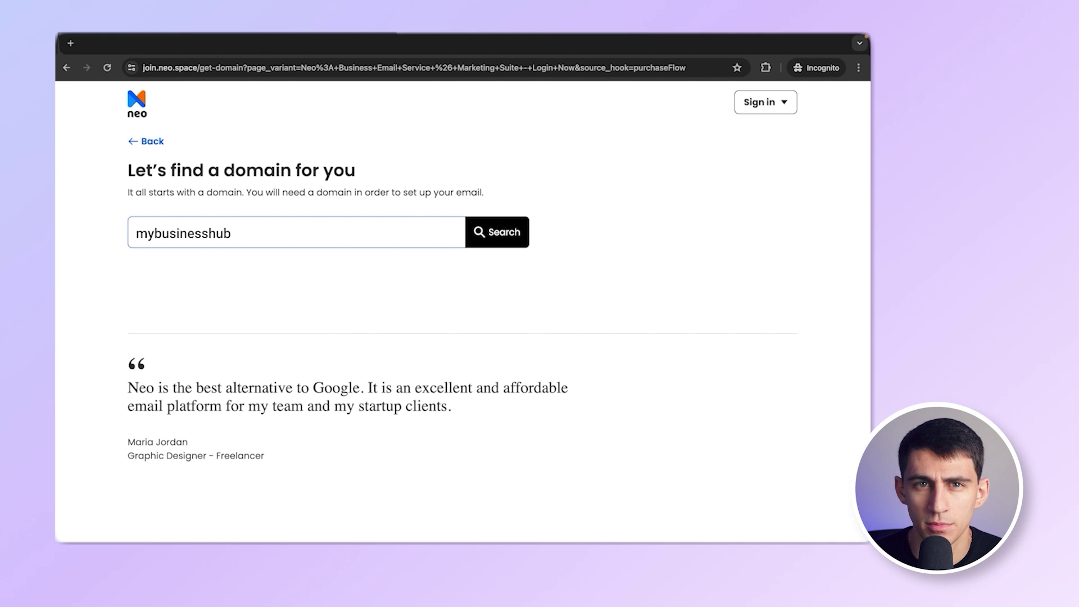
pyautogui.press('Return')
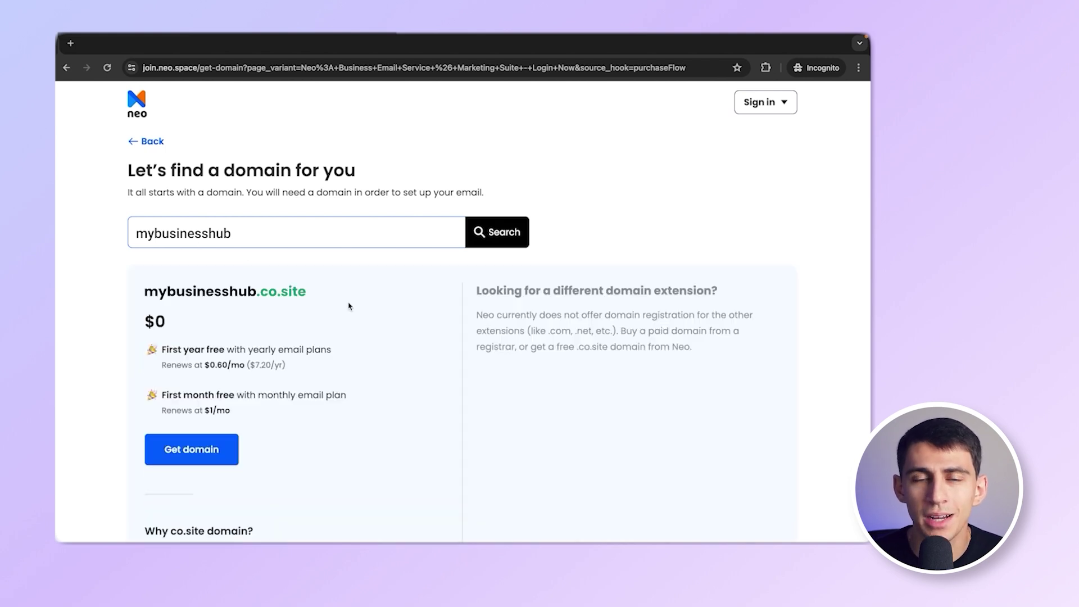
pyautogui.click(200, 452)
pyautogui.press('Tab')
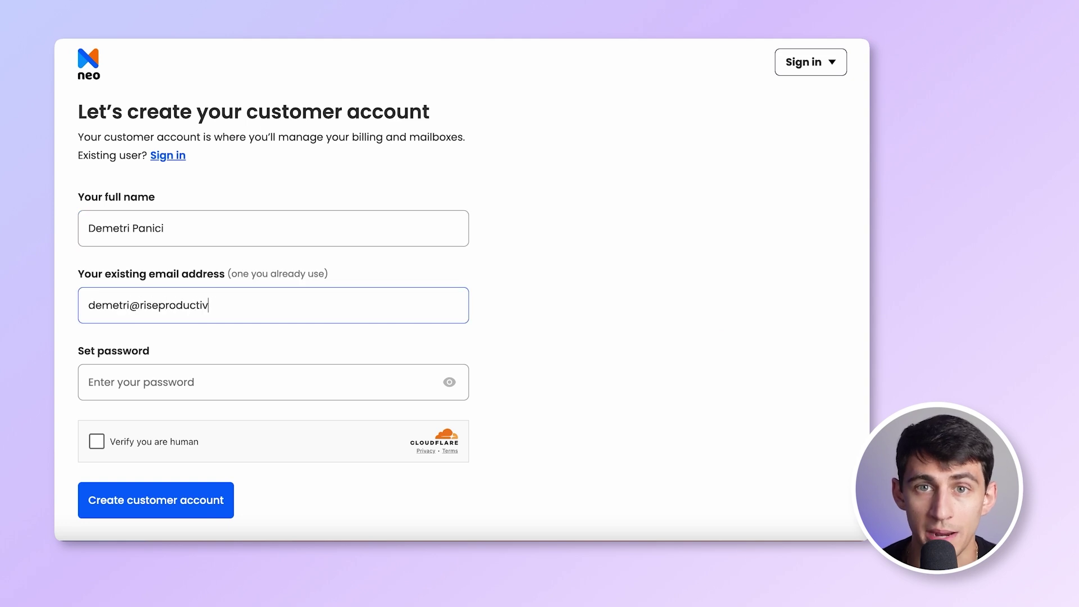
pyautogui.press('Tab')
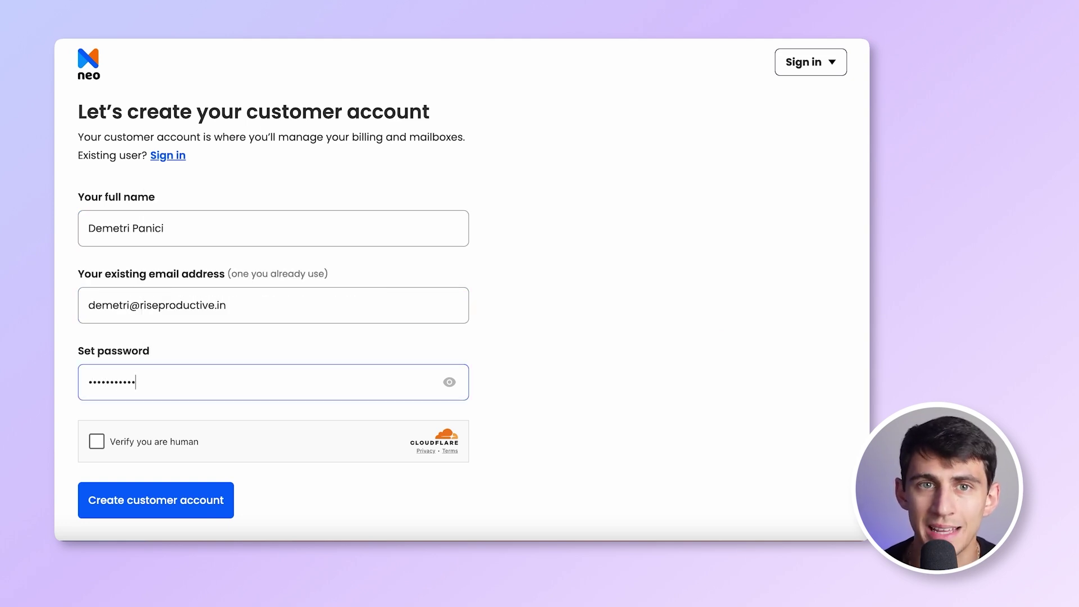
pyautogui.click(97, 442)
pyautogui.click(164, 491)
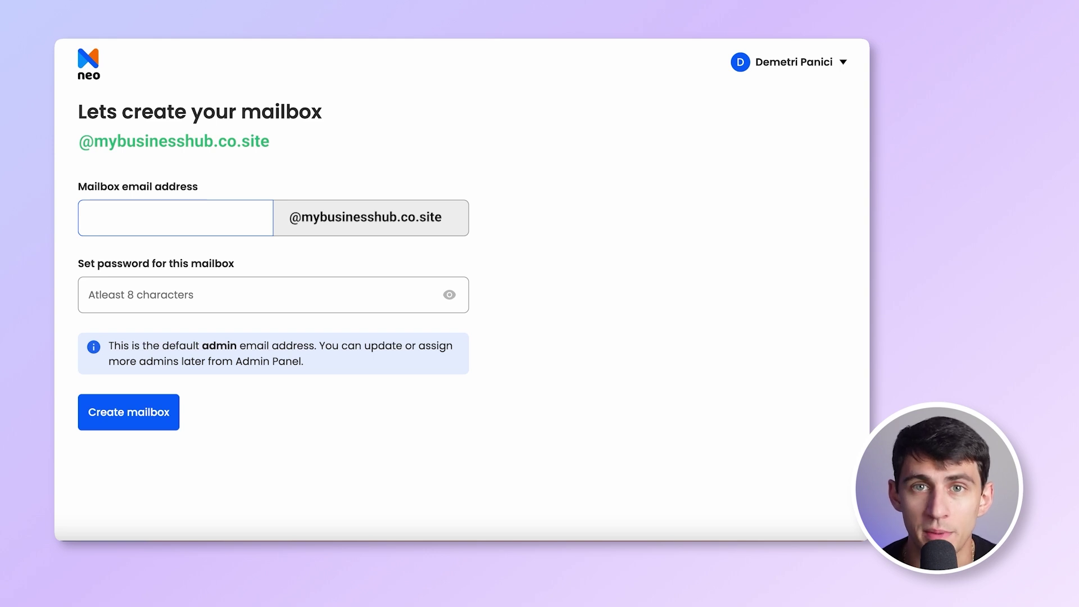
pyautogui.write('contac')
pyautogui.press('Tab')
pyautogui.write('p')
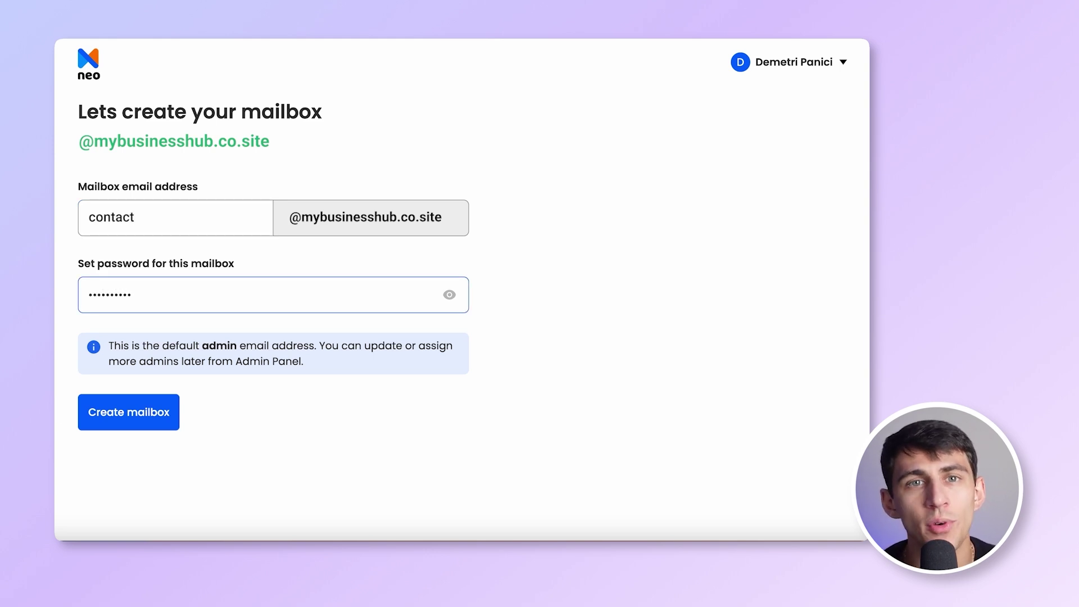
pyautogui.press('Return')
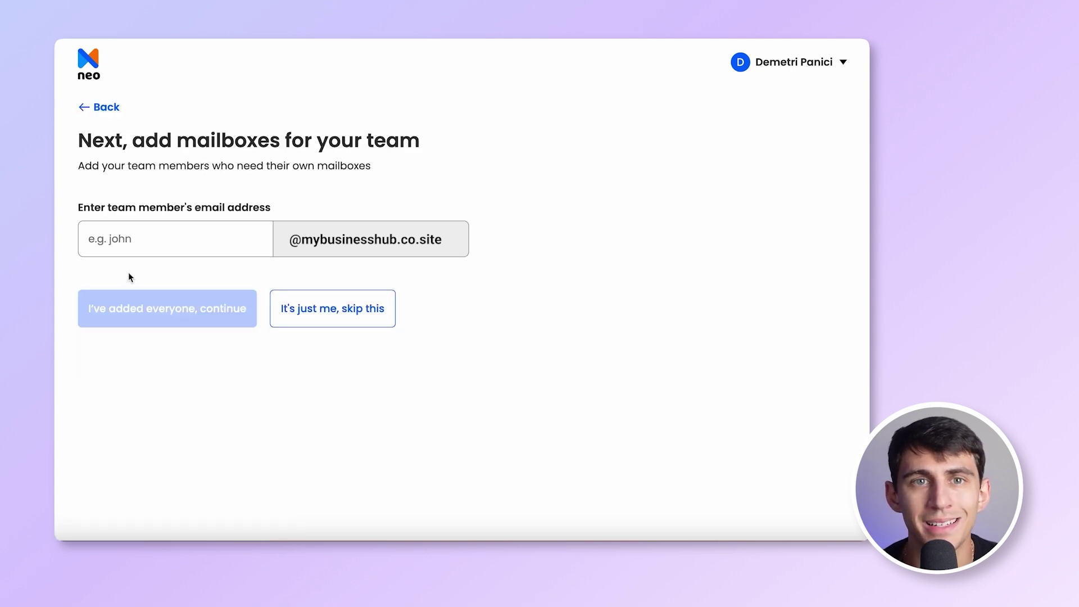
# Enter a team member mailbox name, finish the team step, and add the info mailbox.
pyautogui.click(222, 241)
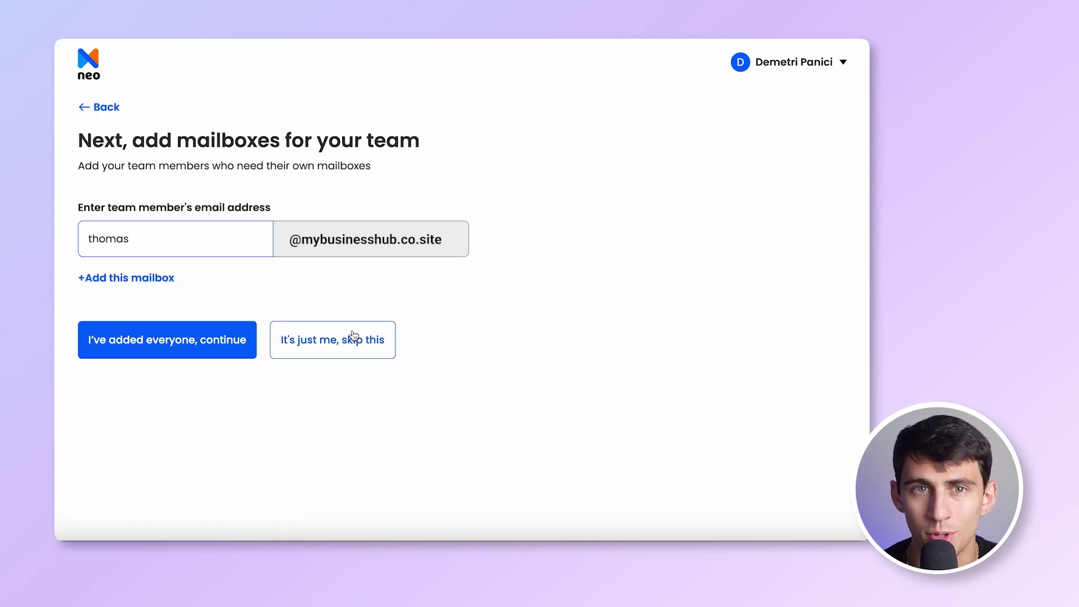
pyautogui.click(199, 351)
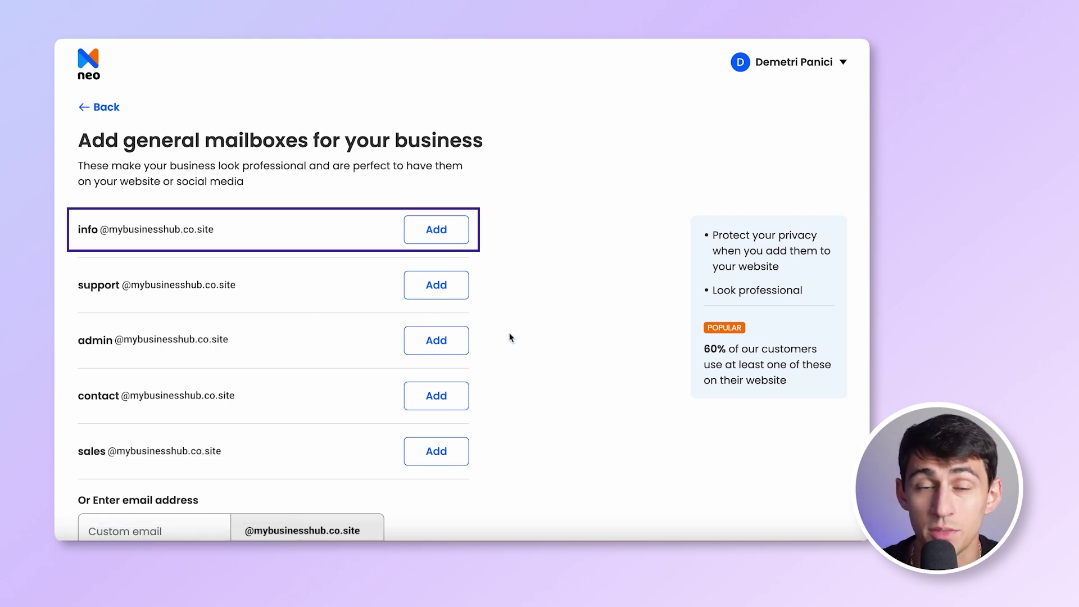
pyautogui.click(176, 458)
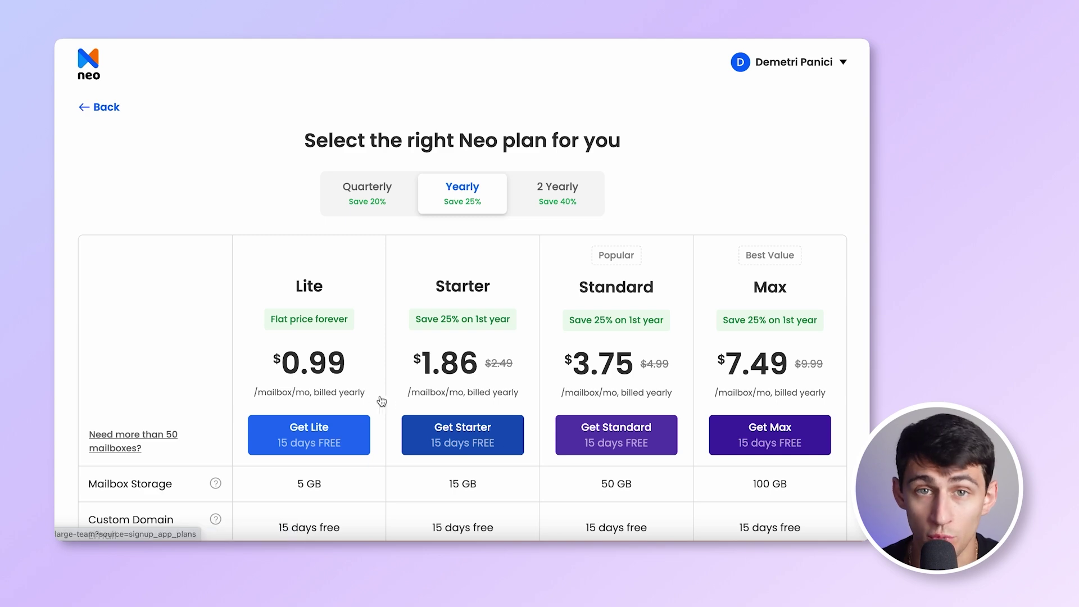
# Scroll through the Lite, Starter, Standard and Max plan comparison table.
pyautogui.scroll(-5, 390, 403)
pyautogui.scroll(-3, 390, 403)
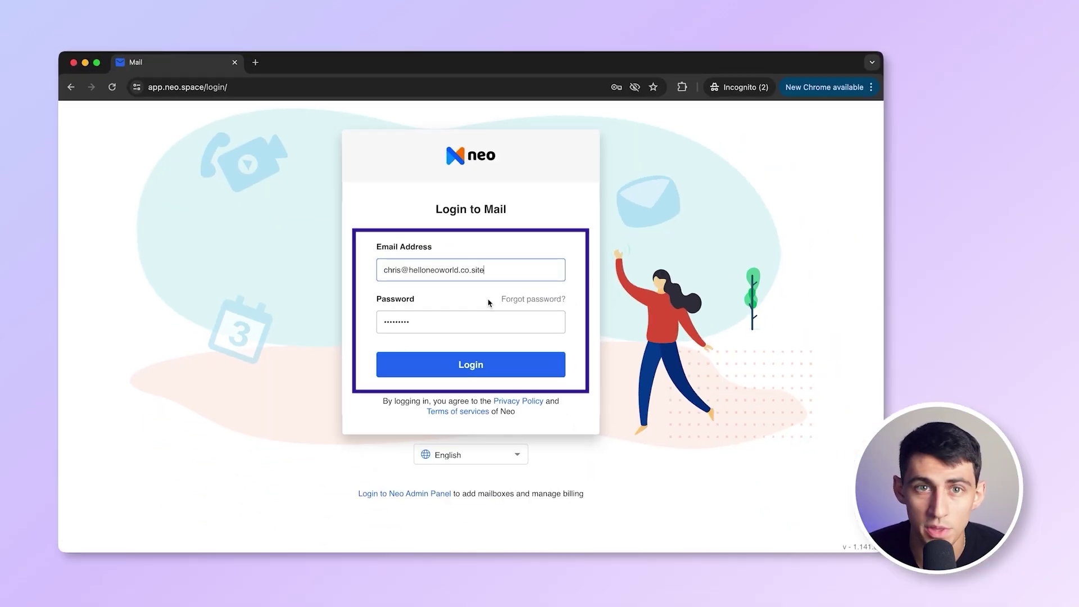
# Log in to the mailbox, set the display name 'Christopher', and begin adding a Gmail account.
pyautogui.click(456, 370)
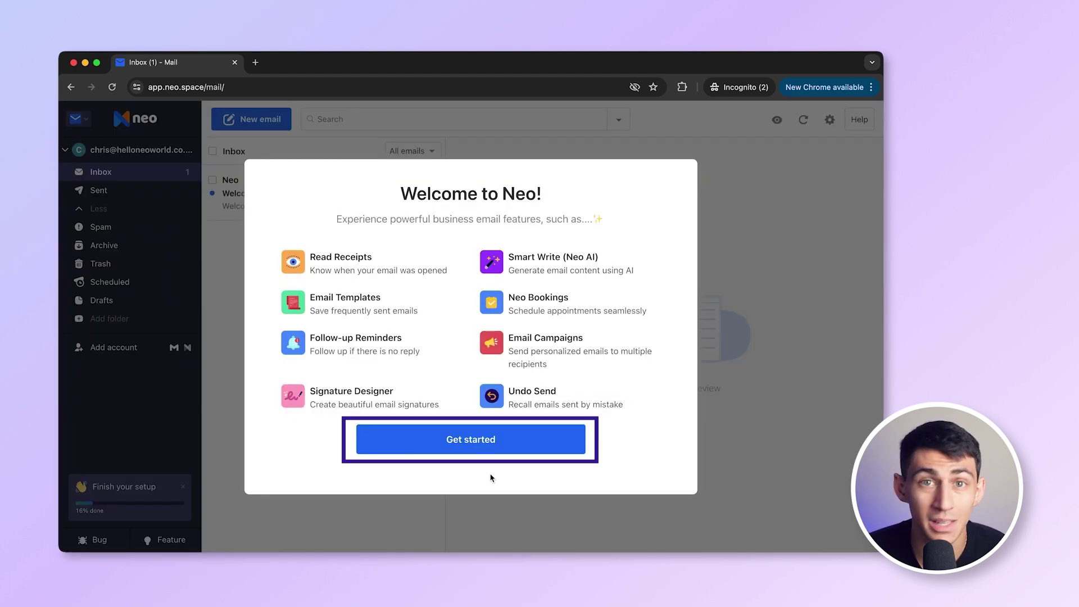
pyautogui.click(488, 439)
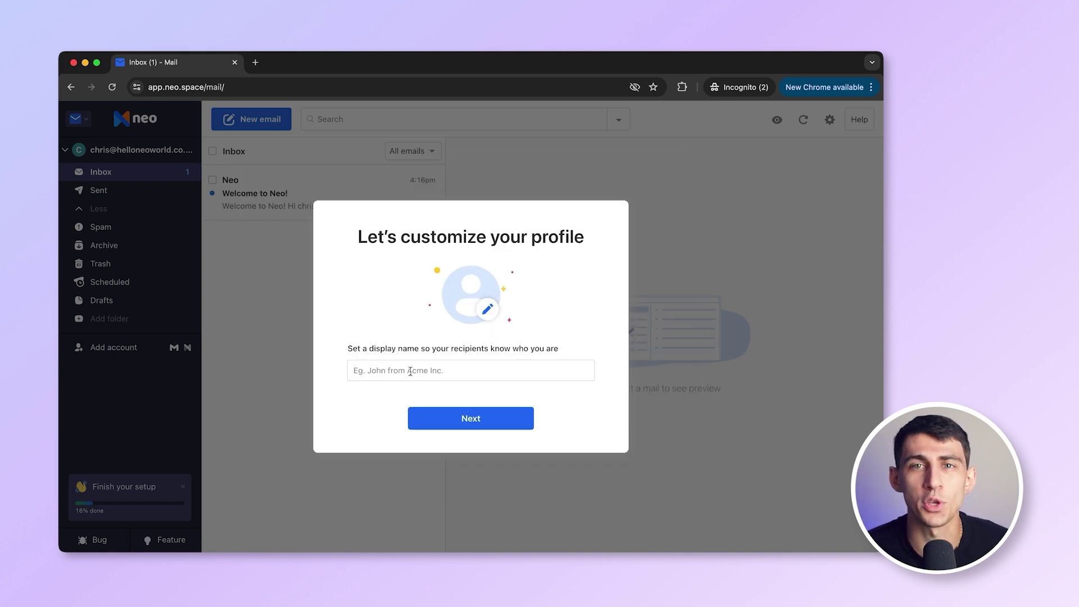
pyautogui.write('Christopher')
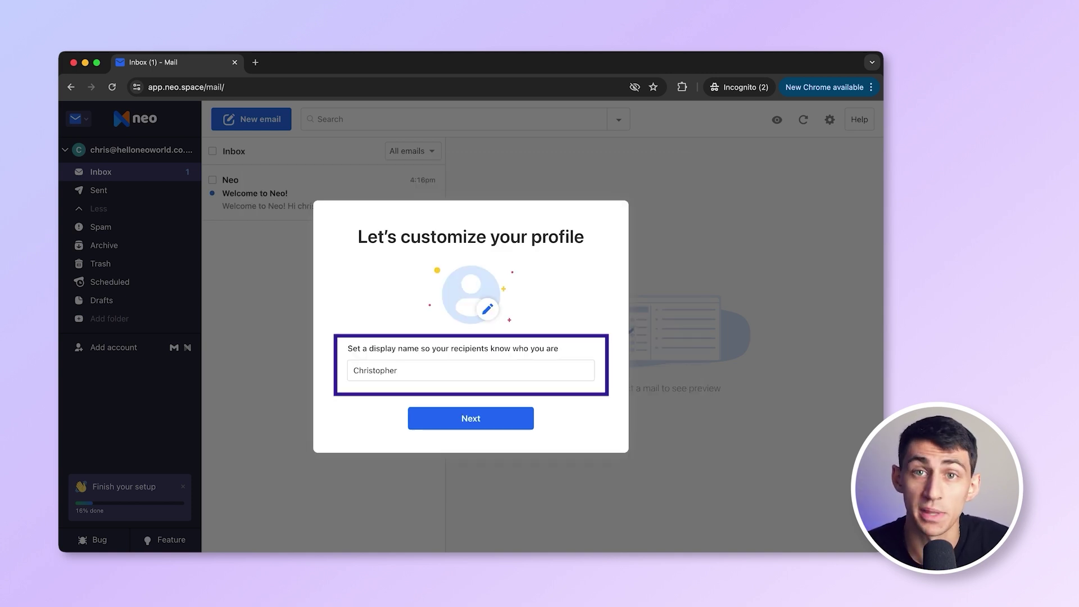
pyautogui.click(467, 419)
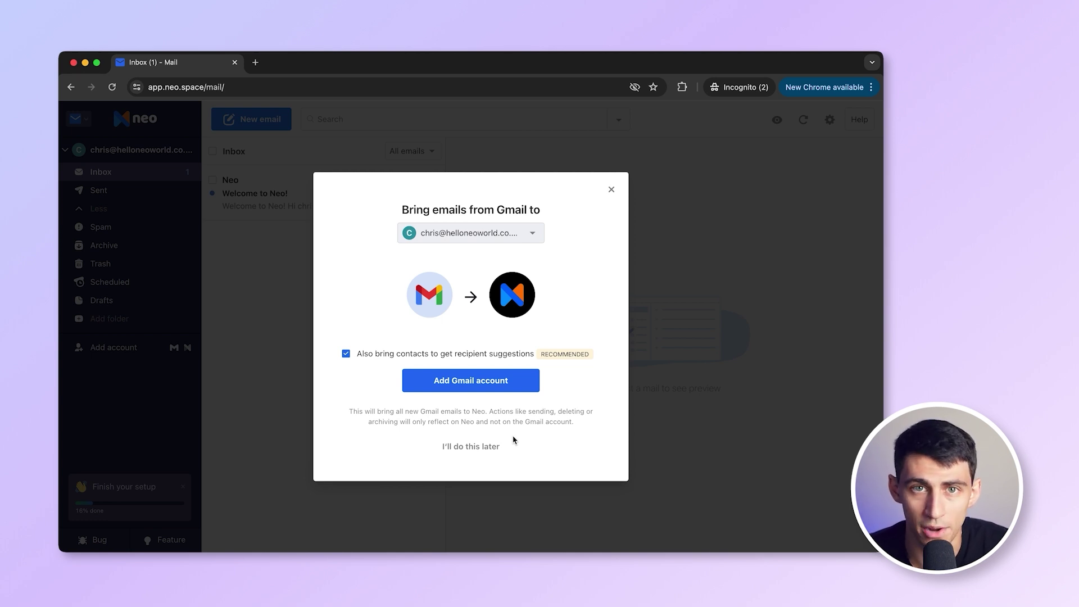
pyautogui.click(475, 384)
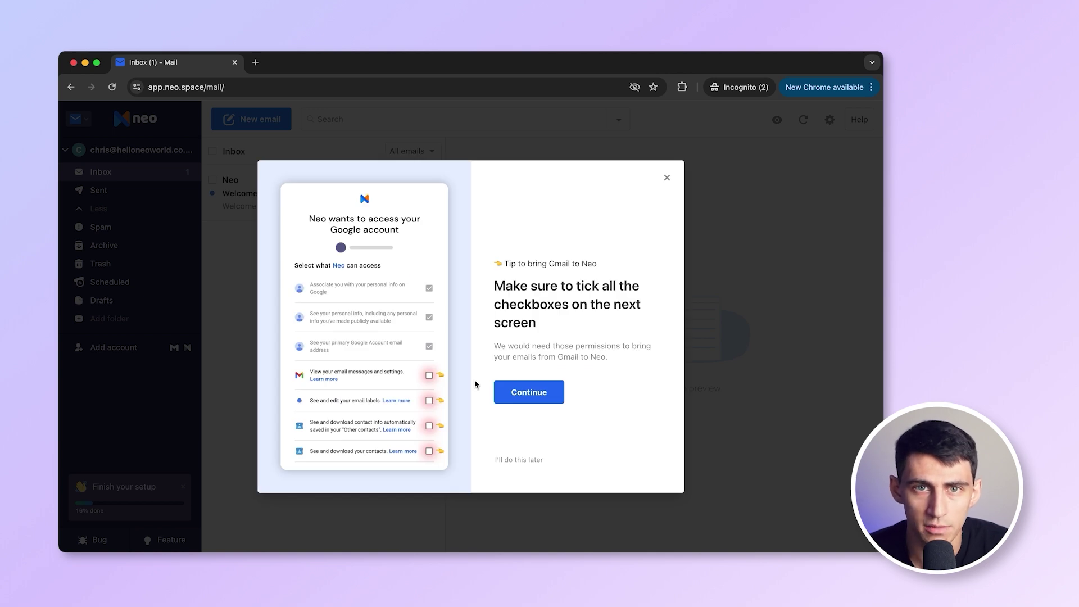
pyautogui.click(529, 394)
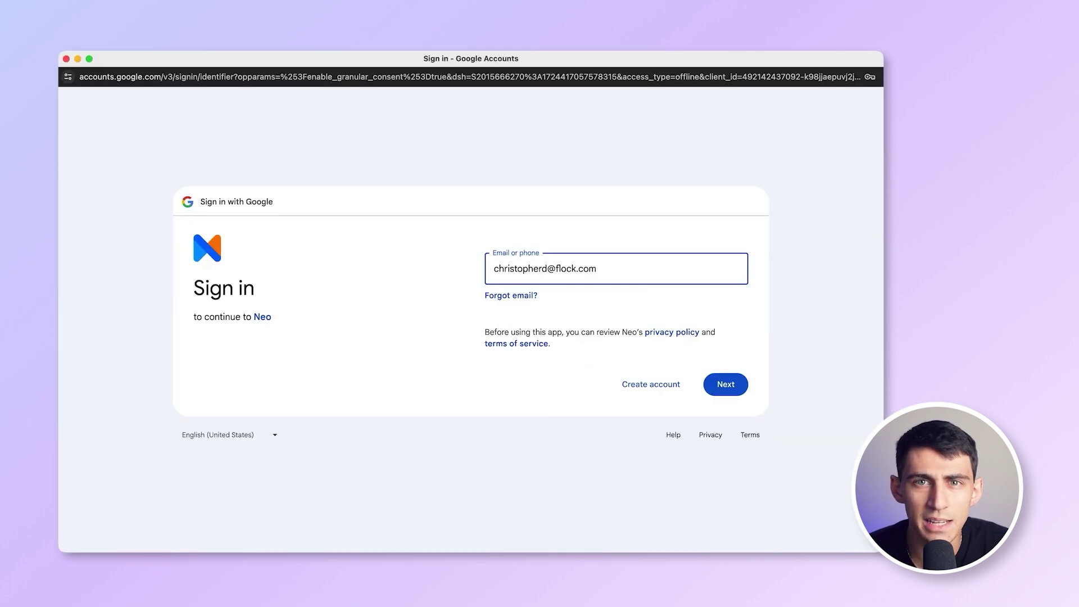
# Sign in to Google and grant Neo every requested Gmail messages, labels and contacts permission.
pyautogui.press('Return')
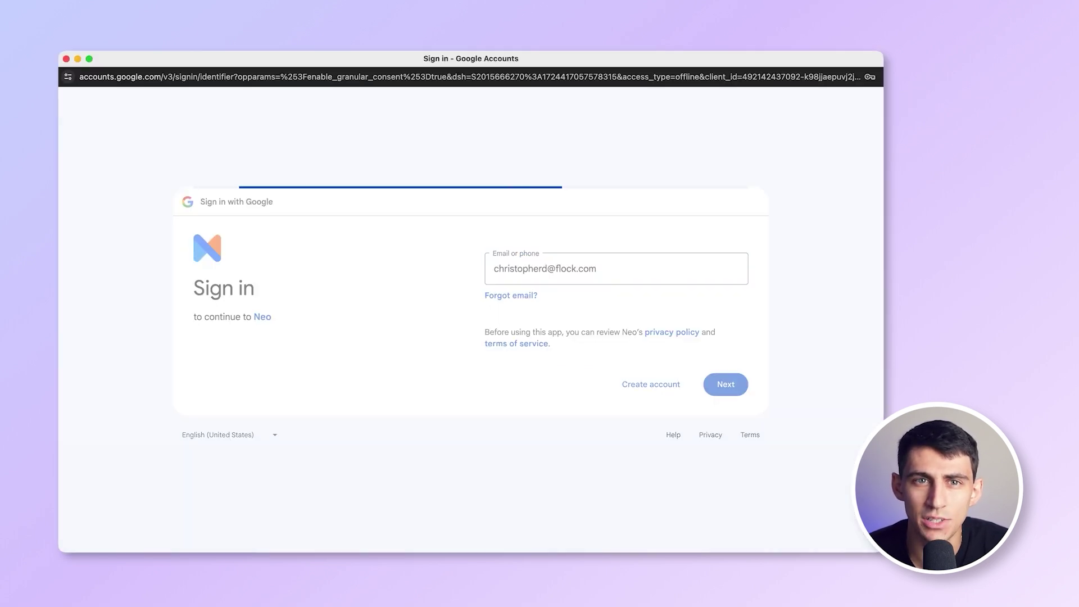
pyautogui.click(726, 398)
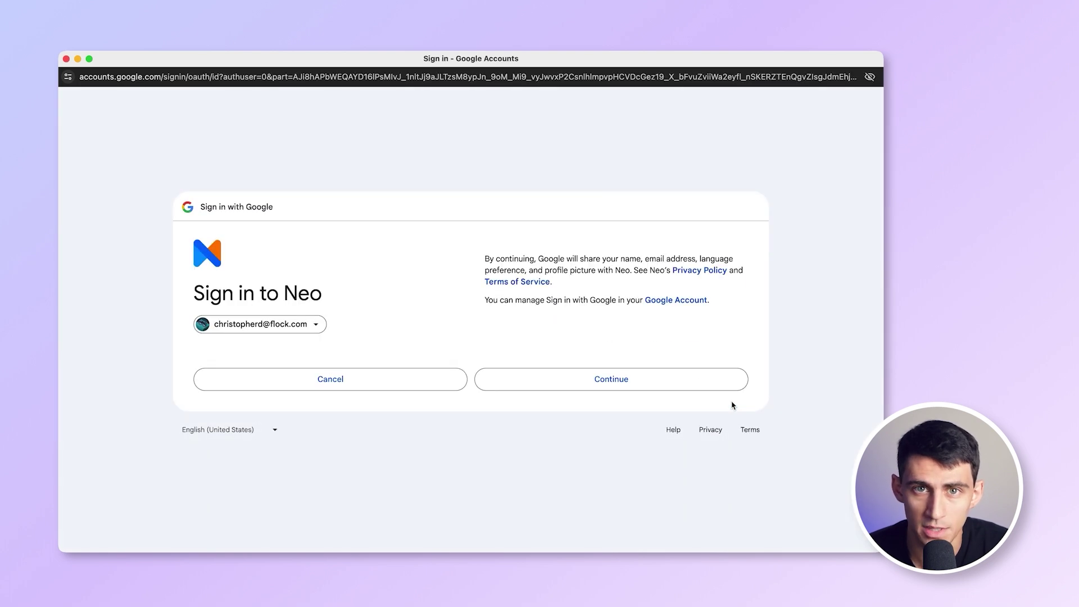
pyautogui.click(621, 380)
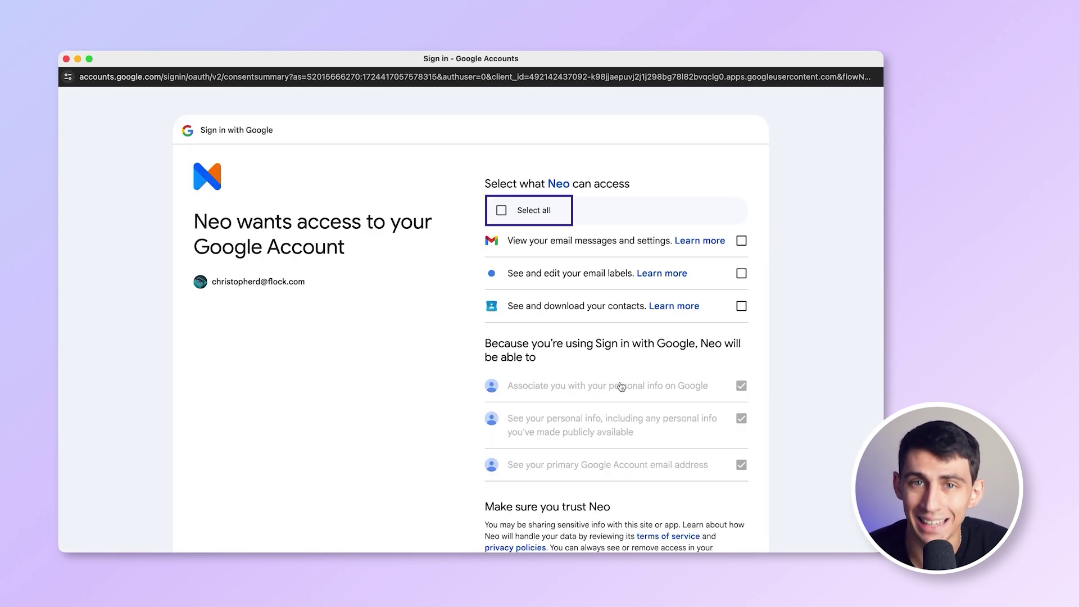
pyautogui.click(502, 212)
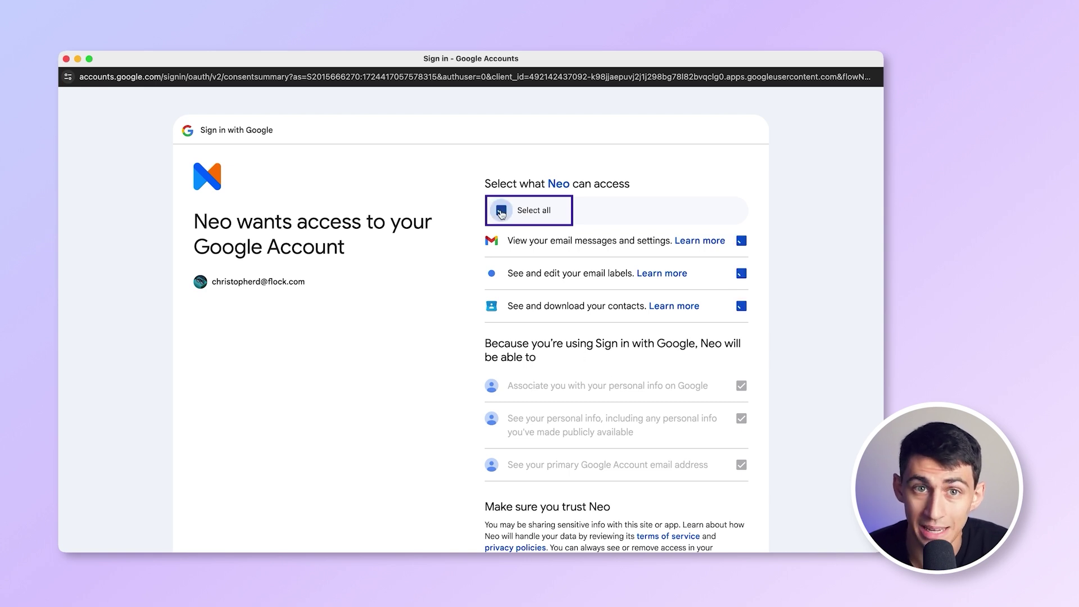
pyautogui.scroll(-3, 502, 212)
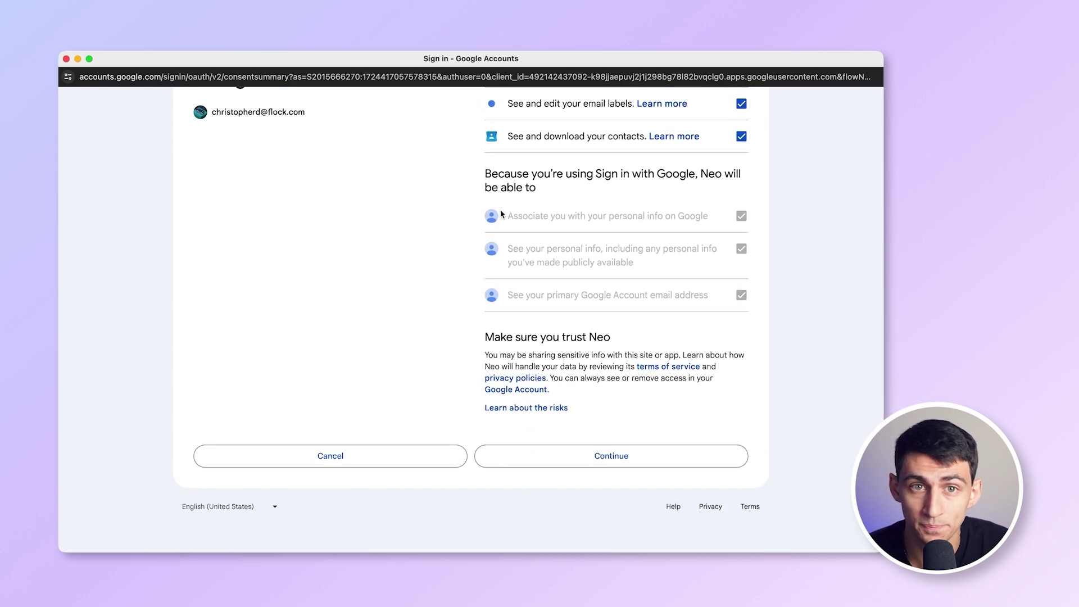
pyautogui.click(622, 461)
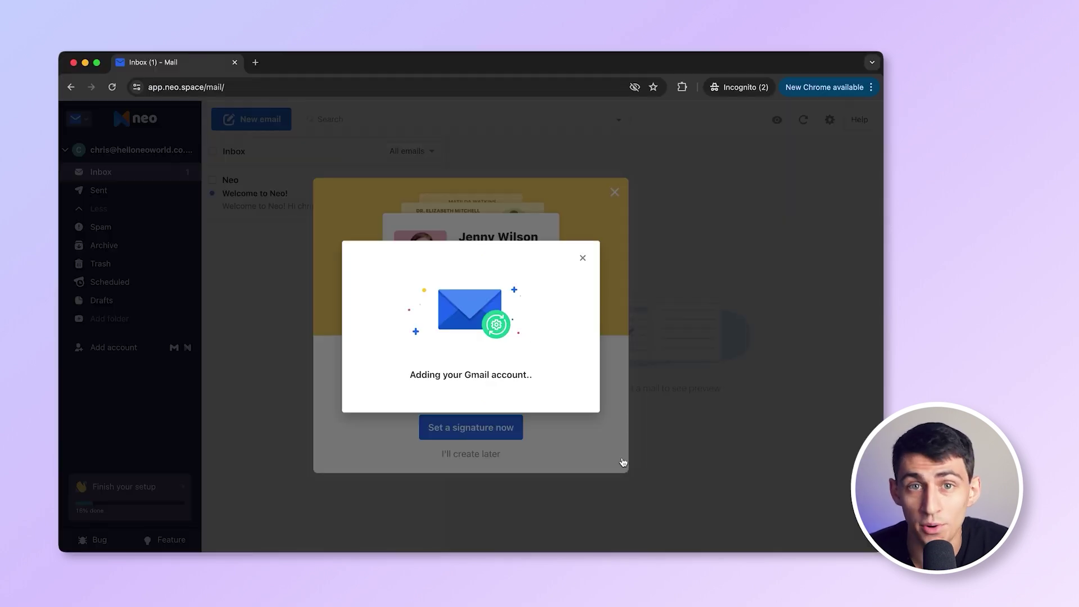